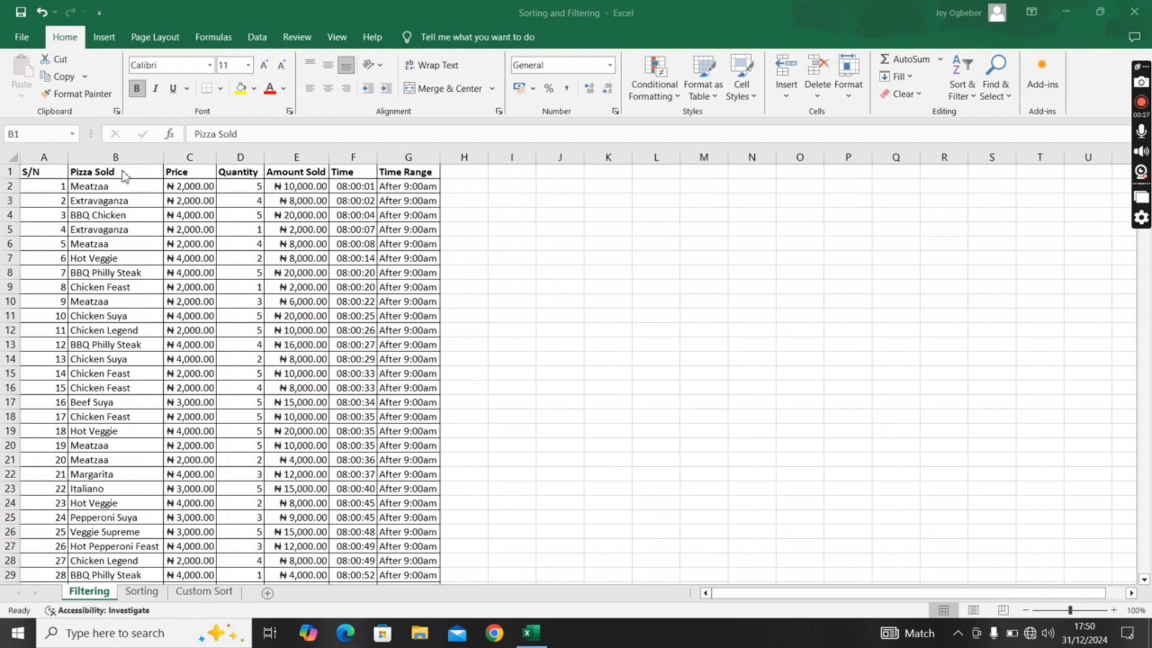
Step: Turn on filtering for the header row of the pizza sales table
{"action": "left_click", "coordinate": [130, 171]}
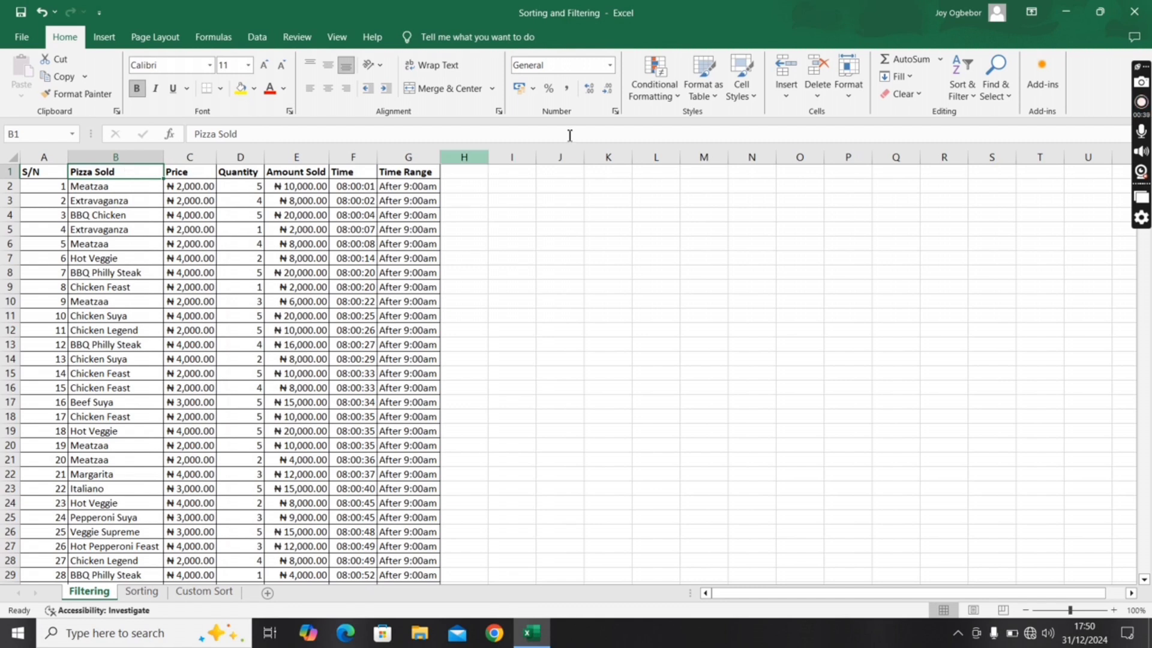
{"action": "left_click", "coordinate": [960, 72]}
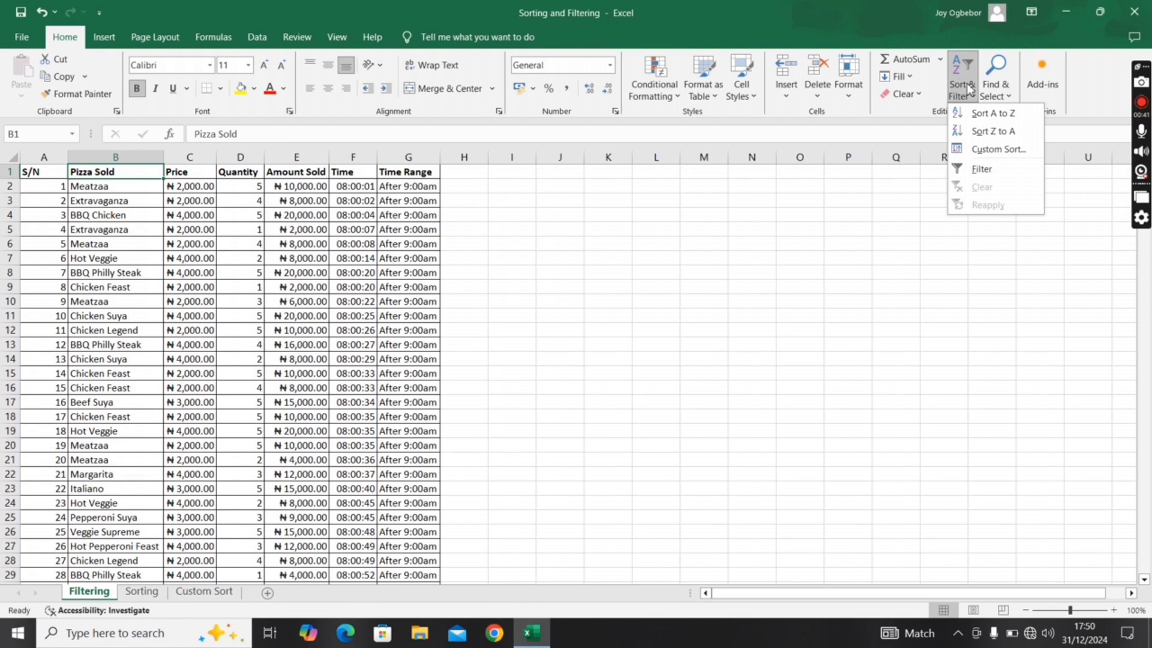
{"action": "left_click", "coordinate": [986, 169]}
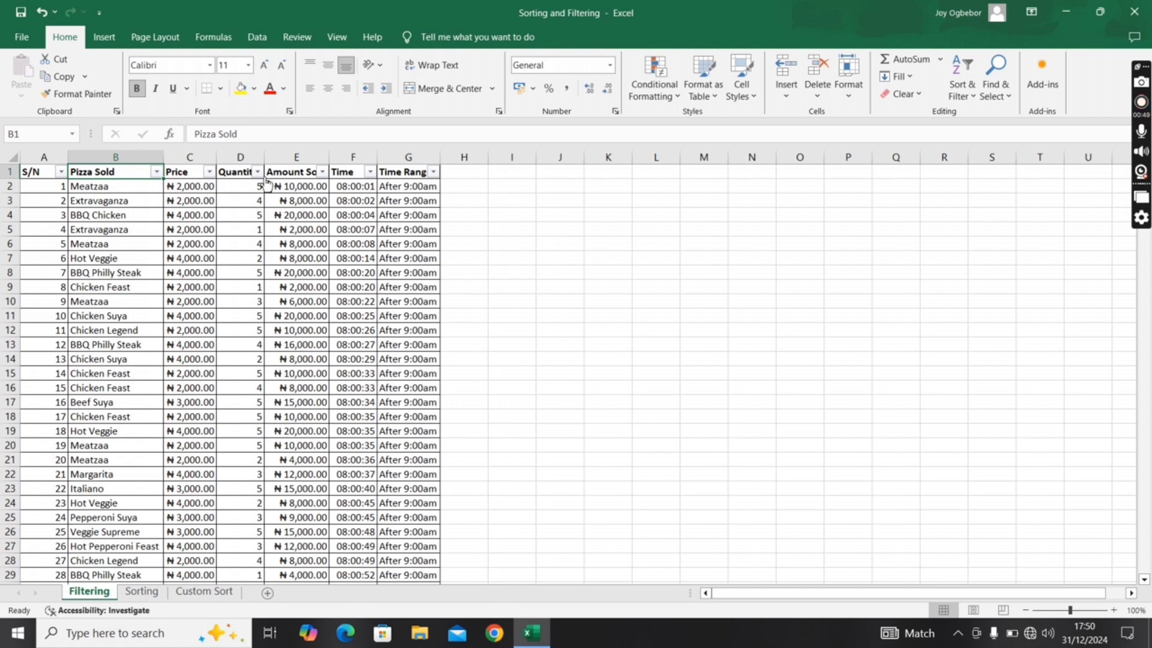
Step: Filter the Pizza Sold column to show only Beef Suya
{"action": "left_click", "coordinate": [157, 172]}
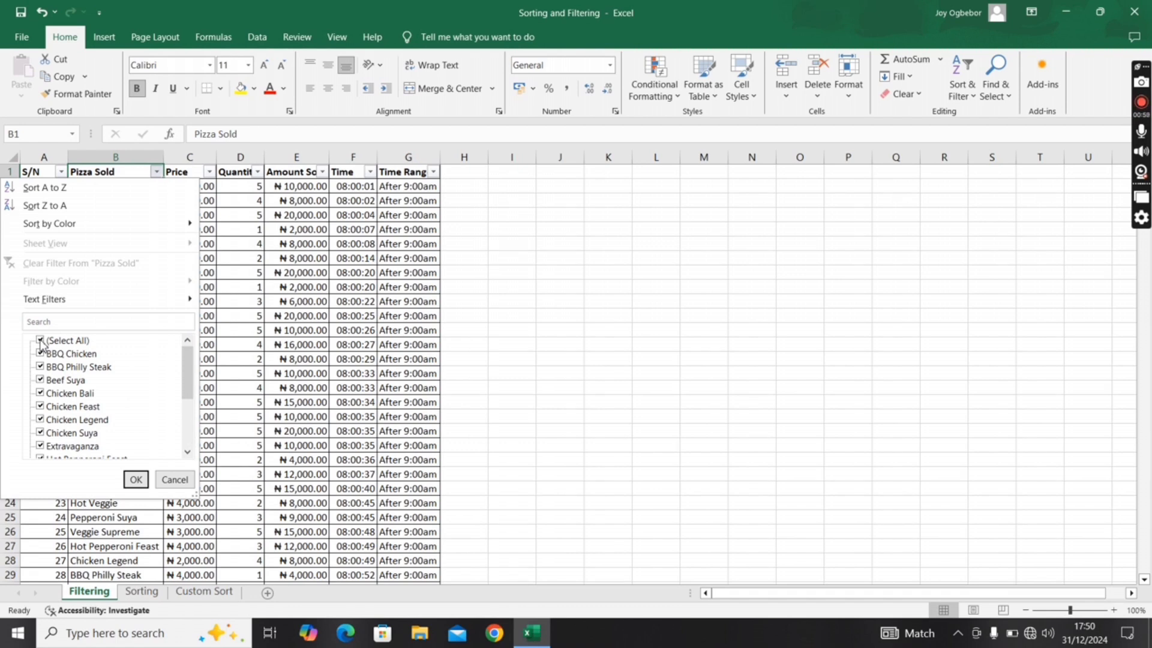
{"action": "left_click", "coordinate": [40, 341]}
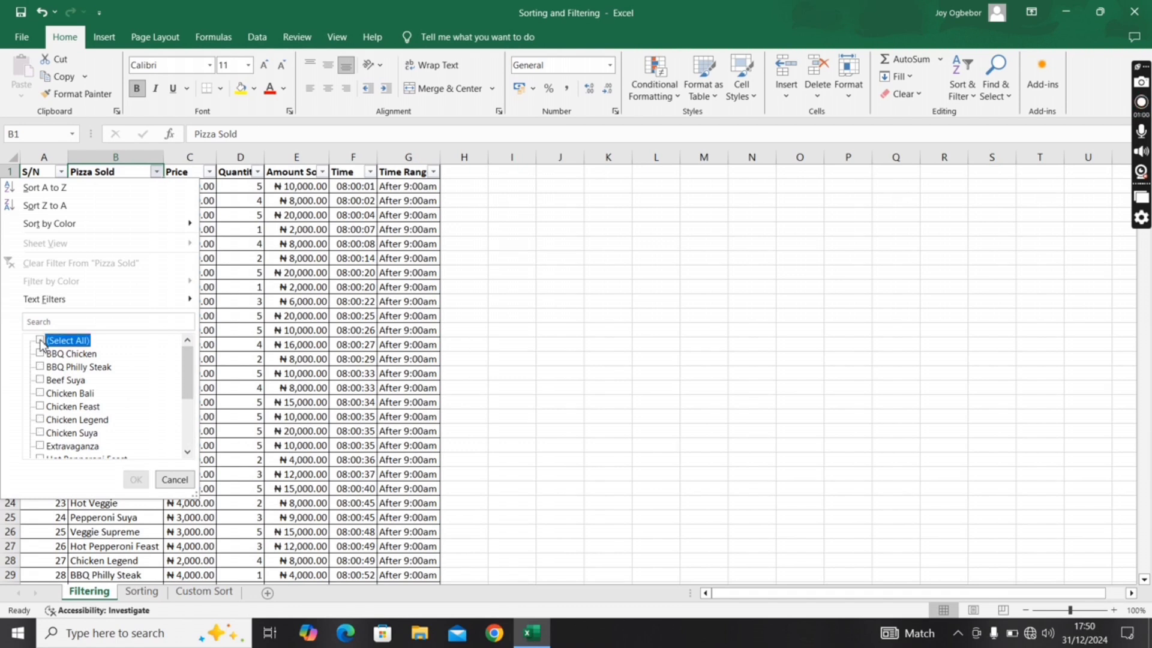
{"action": "left_click", "coordinate": [40, 379]}
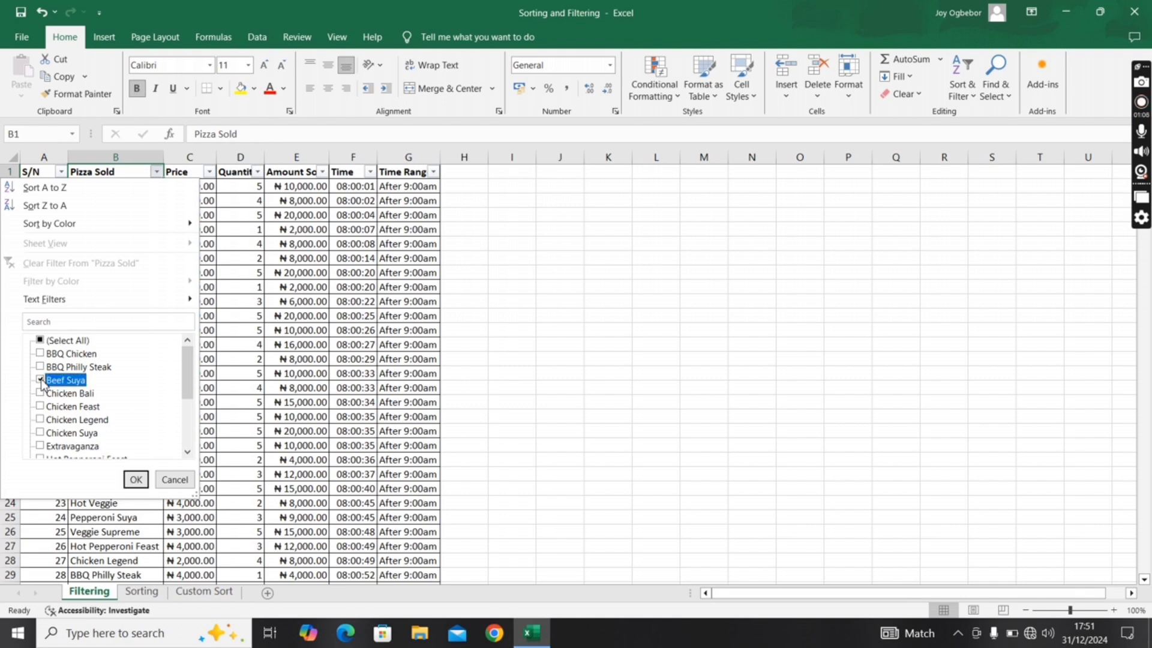
{"action": "left_click", "coordinate": [136, 479]}
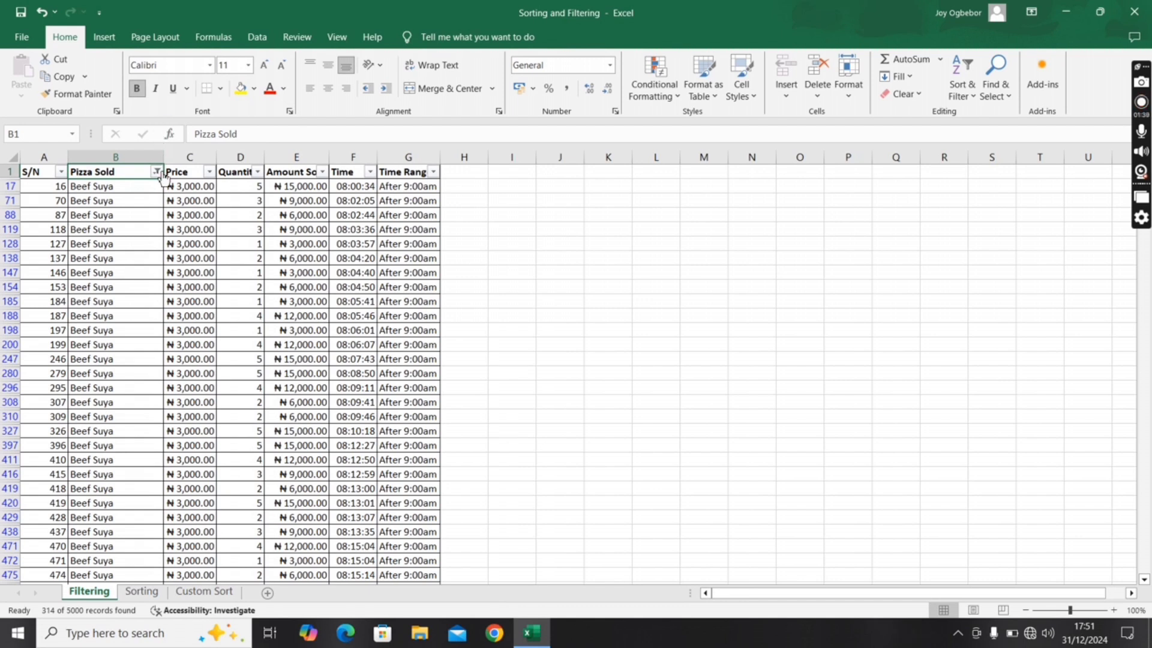
Step: Clear the filter from the Pizza Sold column
{"action": "left_click", "coordinate": [157, 173]}
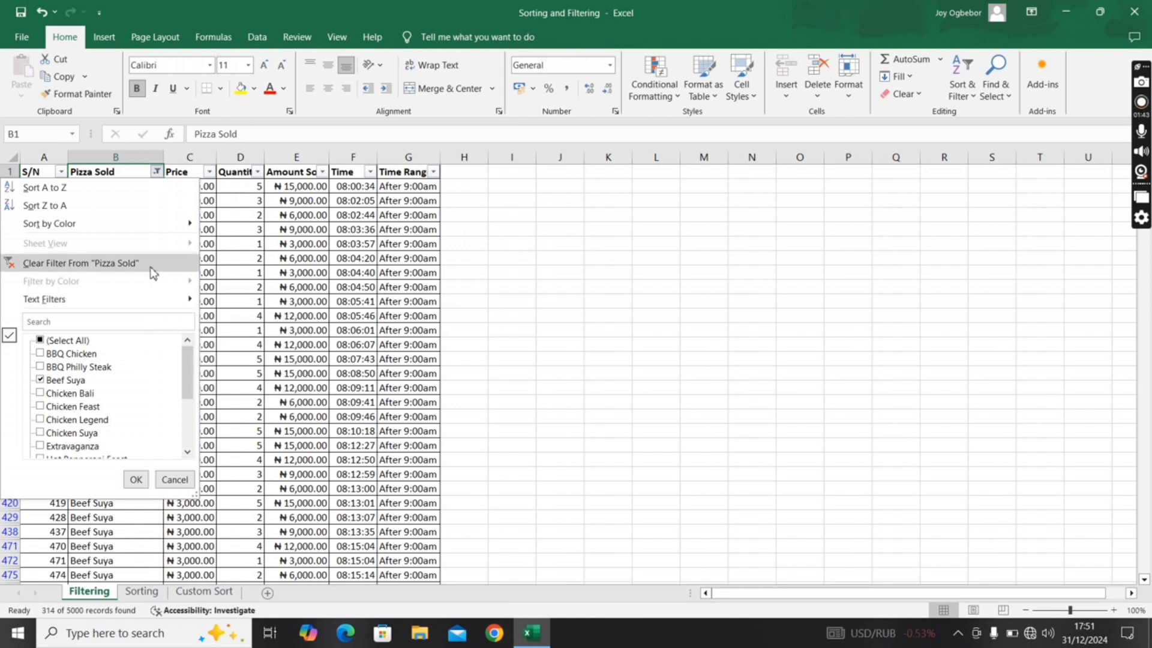
{"action": "left_click", "coordinate": [157, 171]}
{"action": "left_click", "coordinate": [158, 171]}
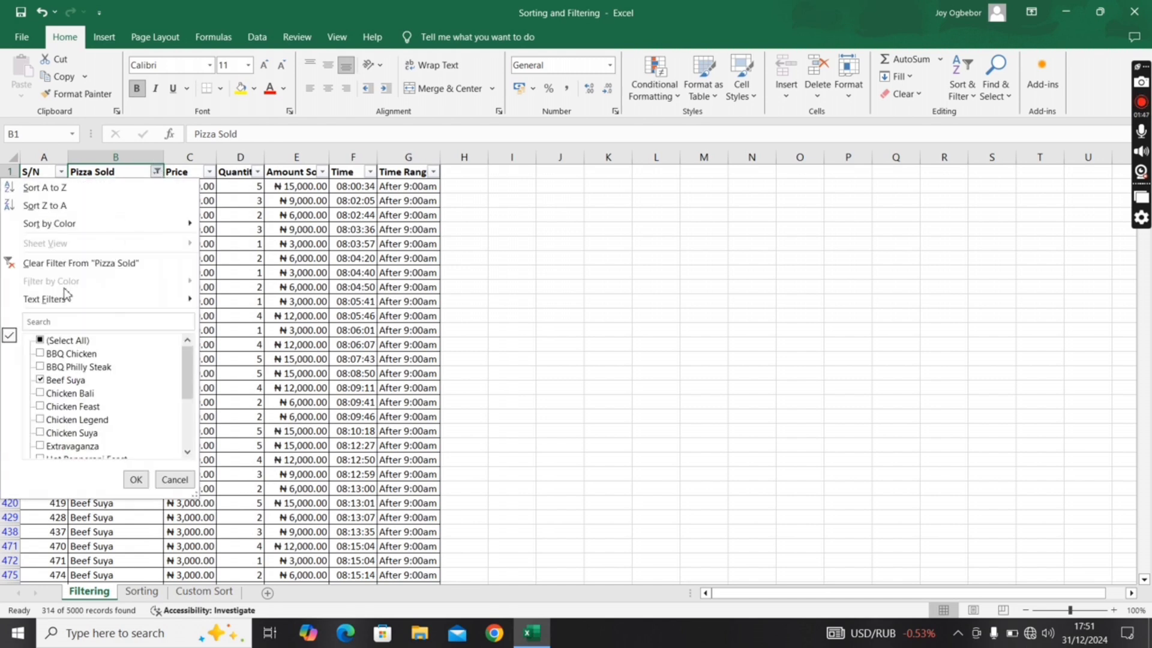
{"action": "left_click", "coordinate": [65, 264]}
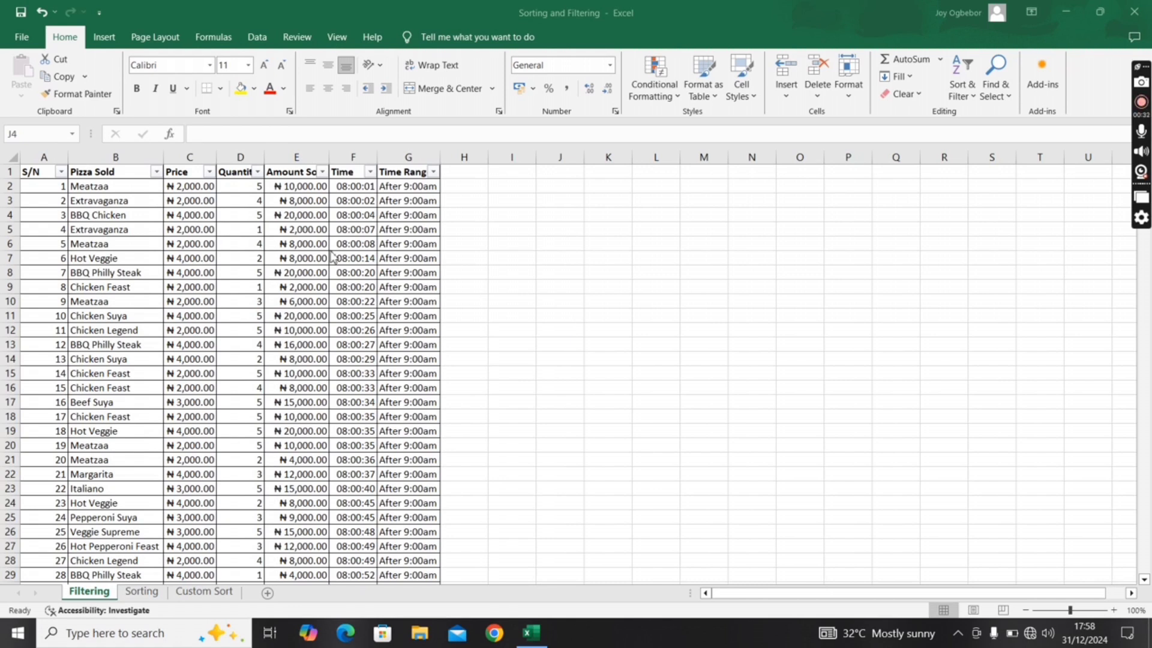
Step: Filter the Pizza Sold column to show only Chicken Legend
{"action": "left_click", "coordinate": [158, 172]}
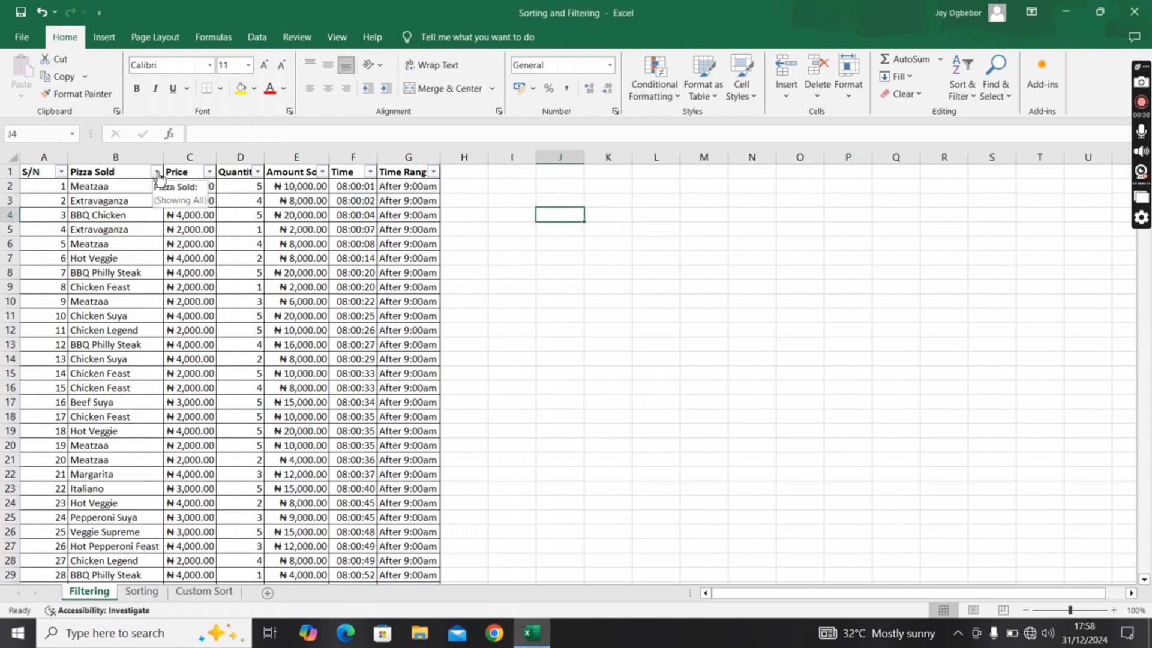
{"action": "left_click", "coordinate": [158, 172]}
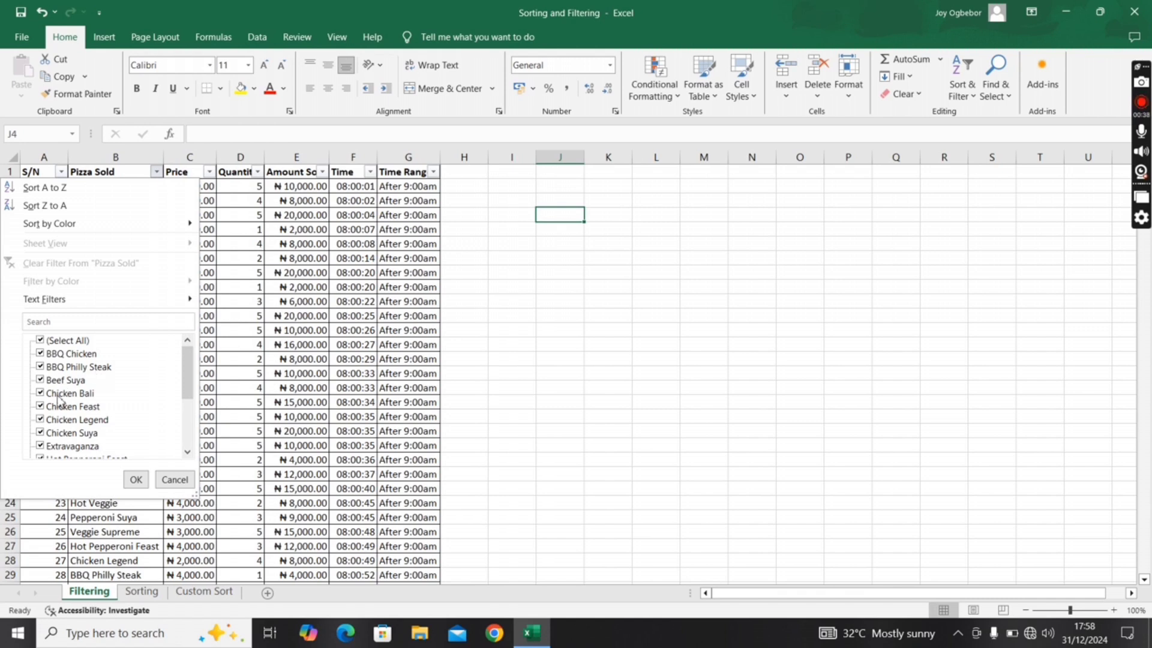
{"action": "left_click", "coordinate": [41, 340]}
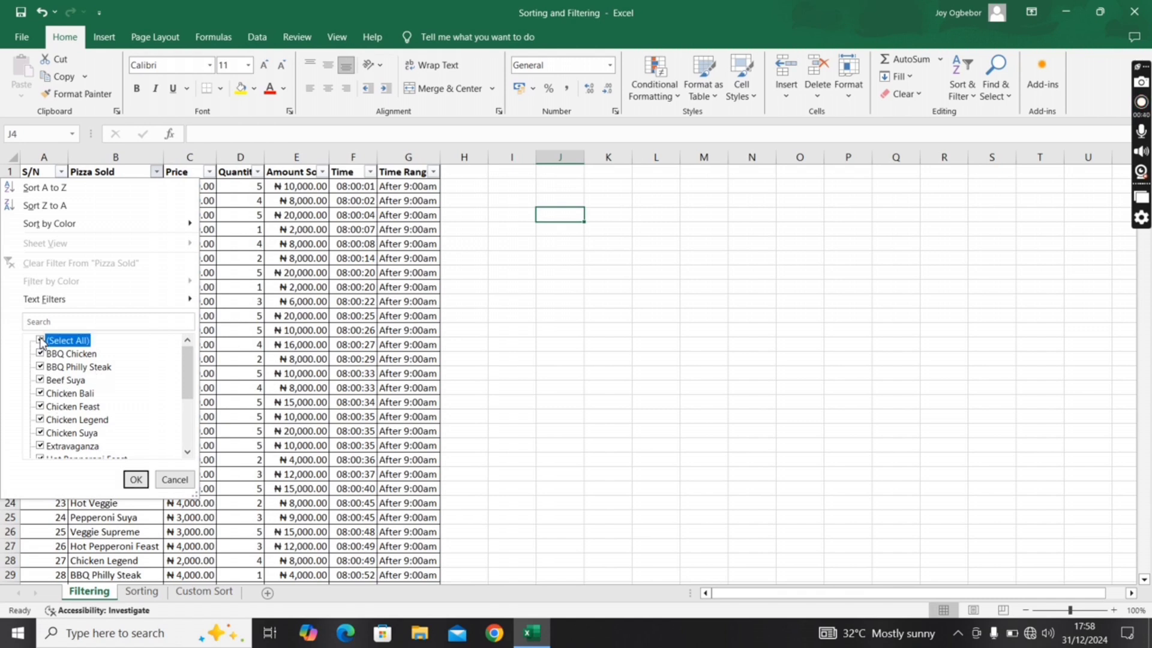
{"action": "left_click", "coordinate": [40, 419]}
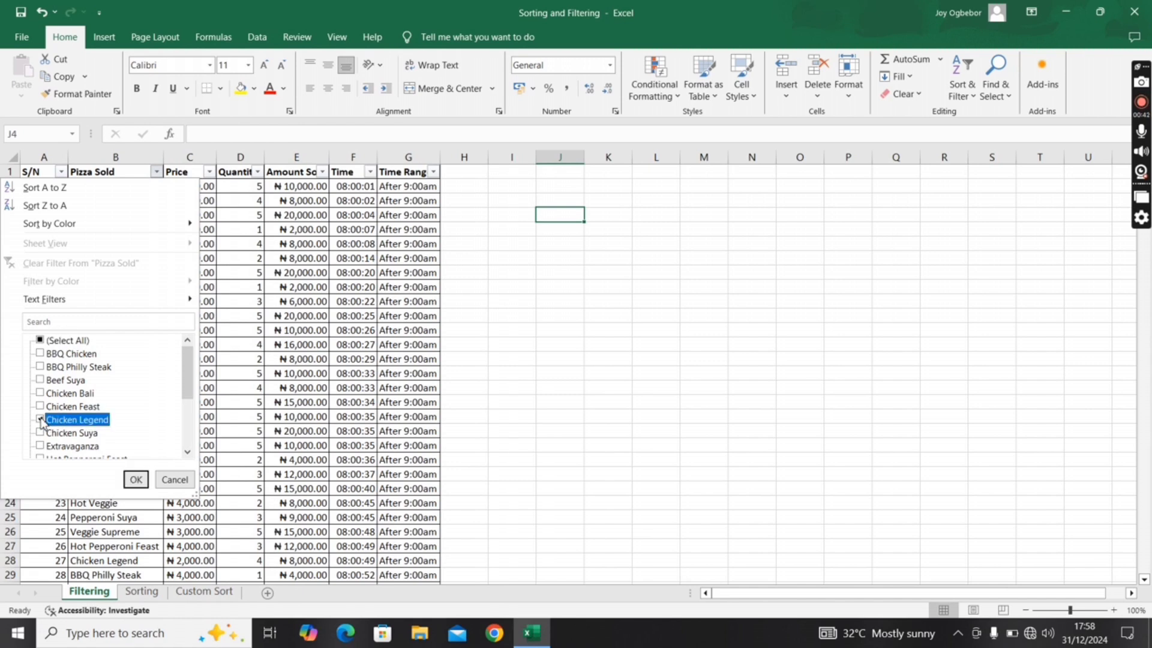
{"action": "left_click", "coordinate": [136, 479]}
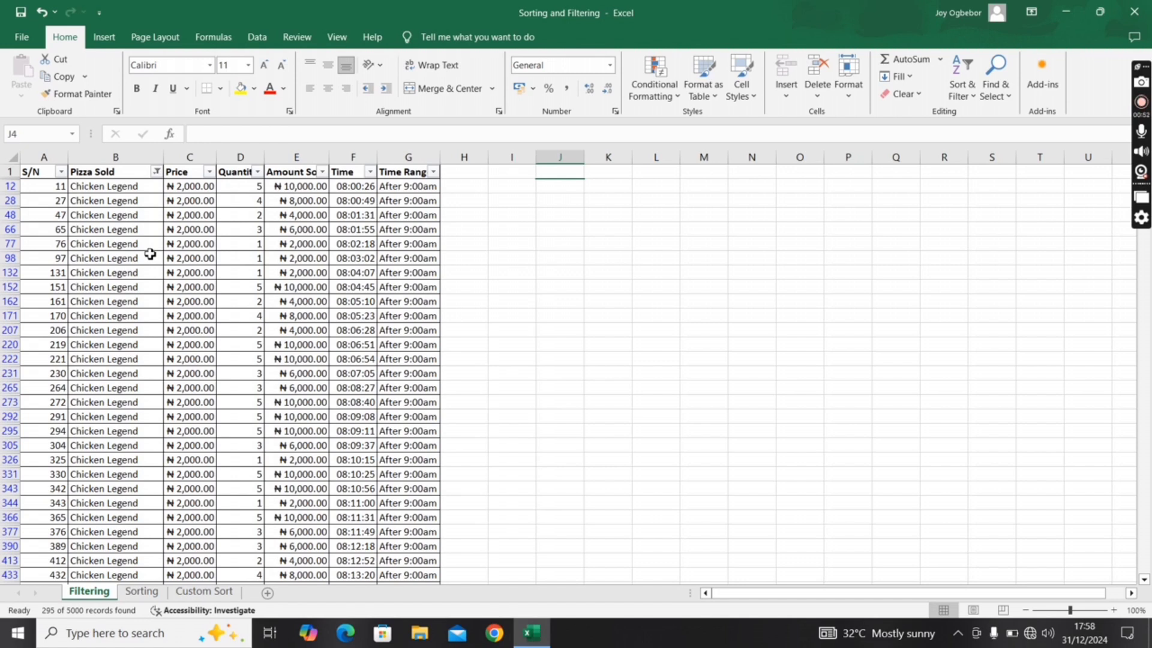
Step: Narrow the Quantity column's filter to 4 and 5 by excluding 1, 2 and 3
{"action": "left_click", "coordinate": [260, 174]}
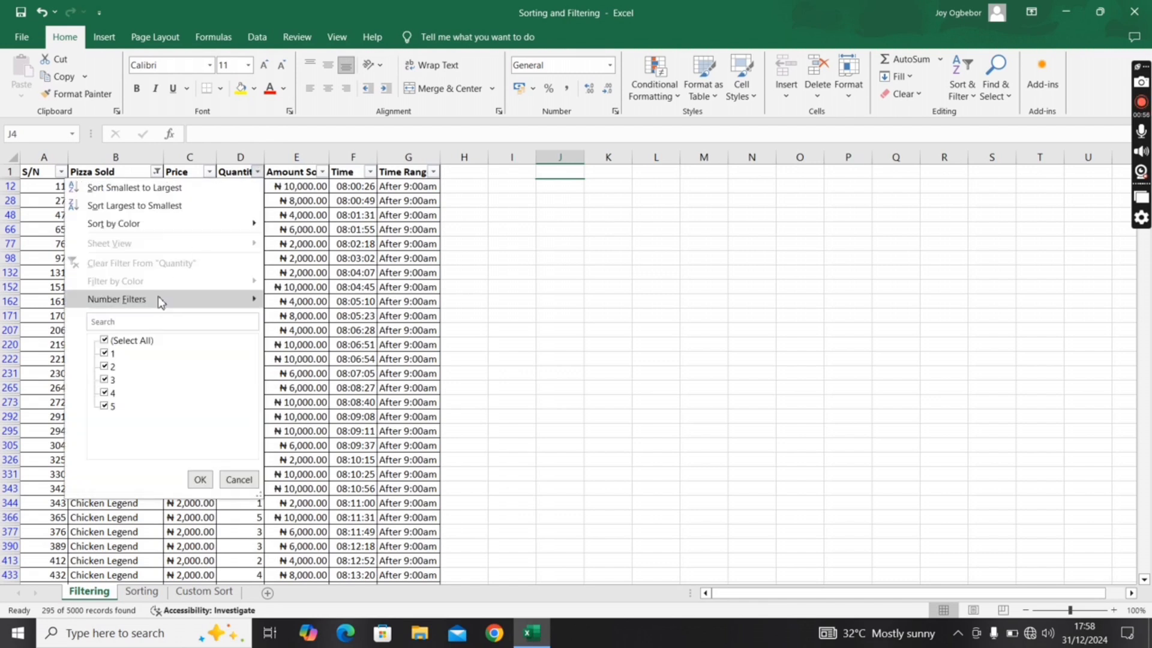
{"action": "left_click", "coordinate": [104, 353]}
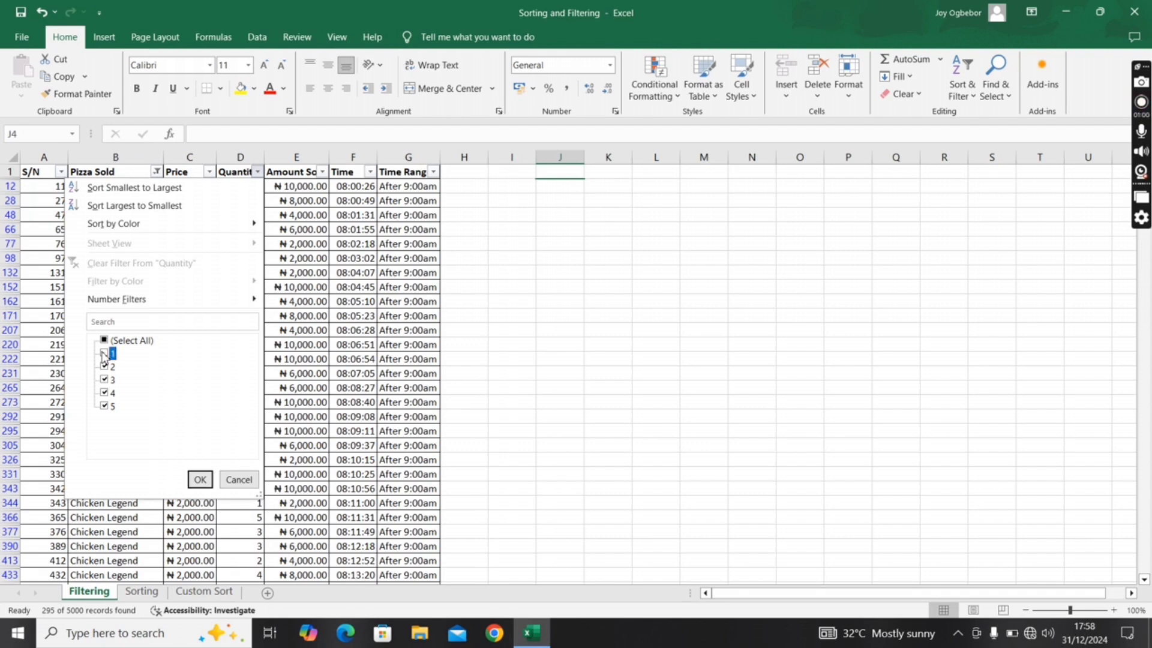
{"action": "left_click", "coordinate": [104, 366]}
{"action": "left_click", "coordinate": [104, 379]}
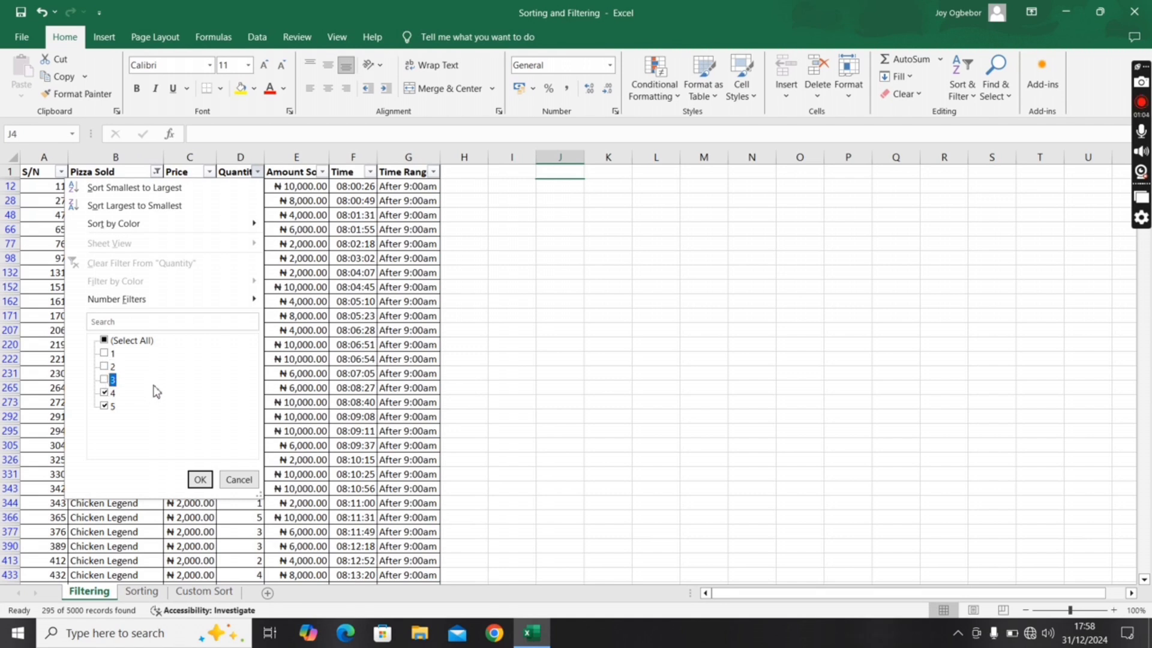
{"action": "left_click", "coordinate": [201, 477]}
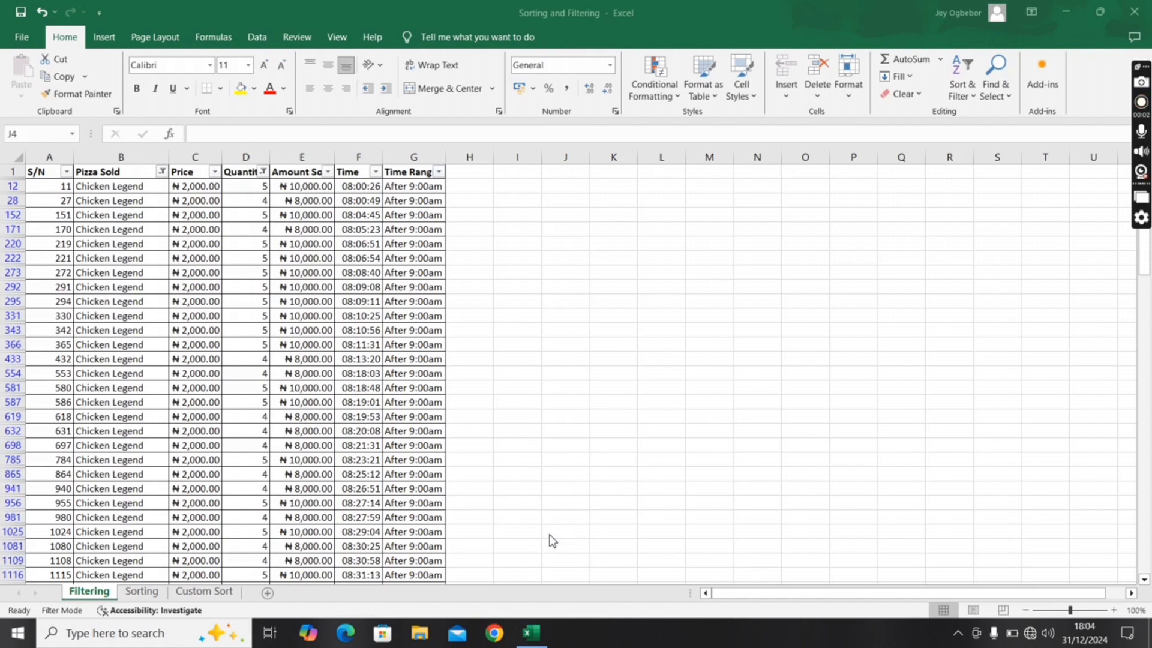
Step: Switch to the Sorting sheet and sort the whole employee table by Name from A to Z
{"action": "left_click", "coordinate": [147, 588]}
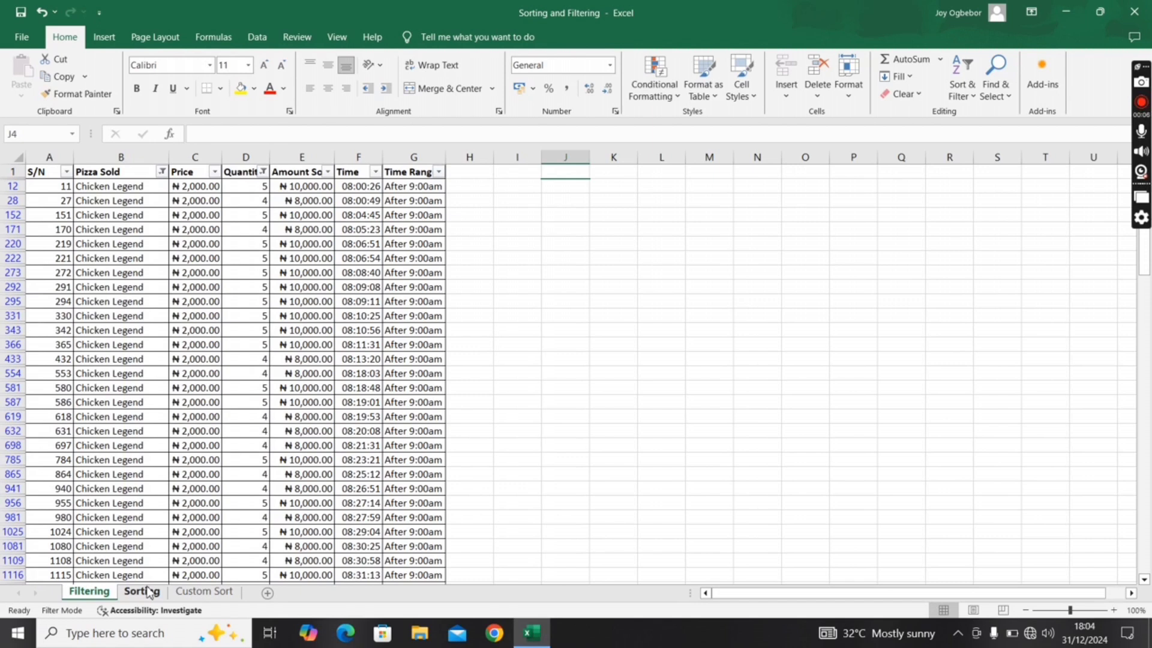
{"action": "left_click", "coordinate": [147, 592]}
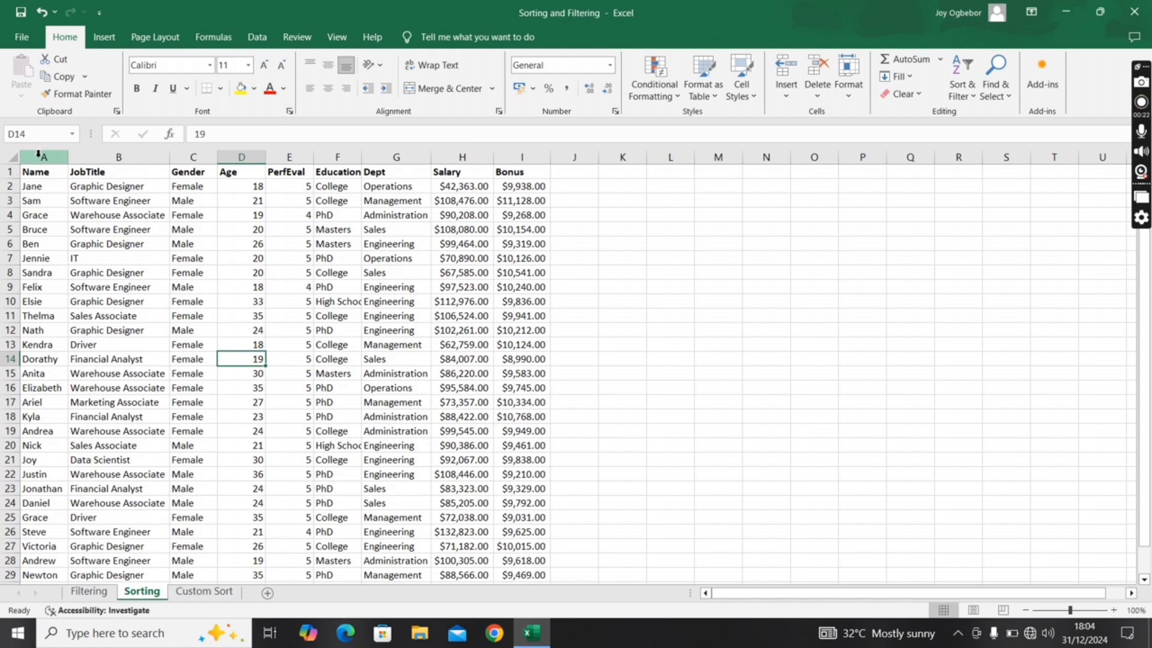
{"action": "left_click", "coordinate": [10, 160]}
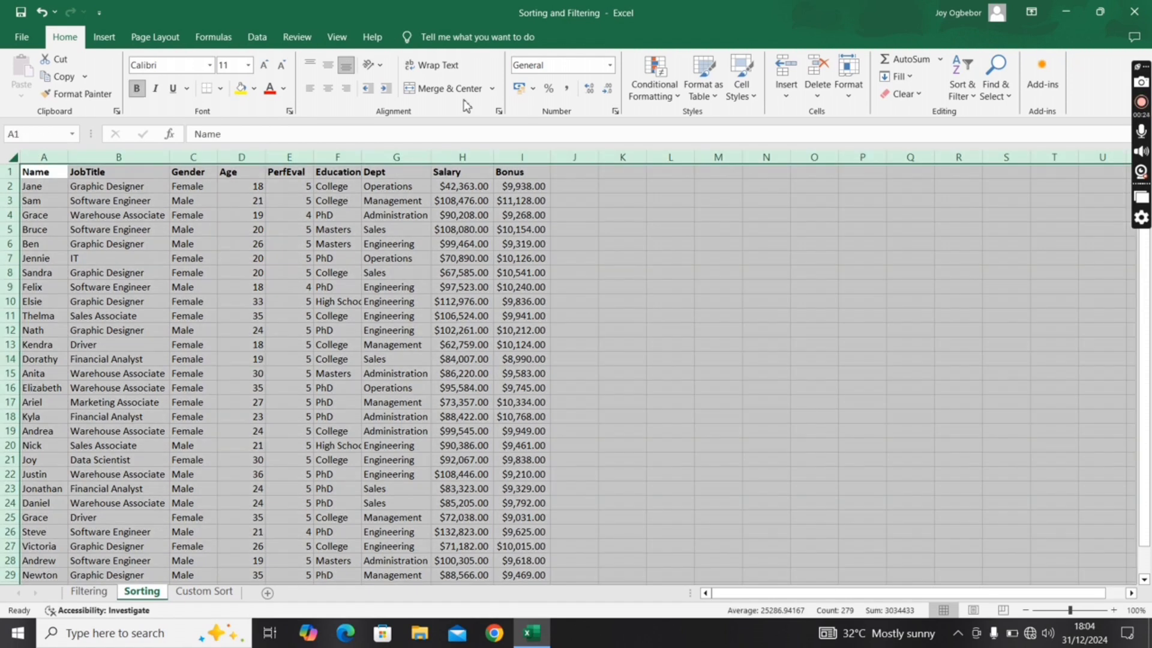
{"action": "left_click", "coordinate": [960, 67]}
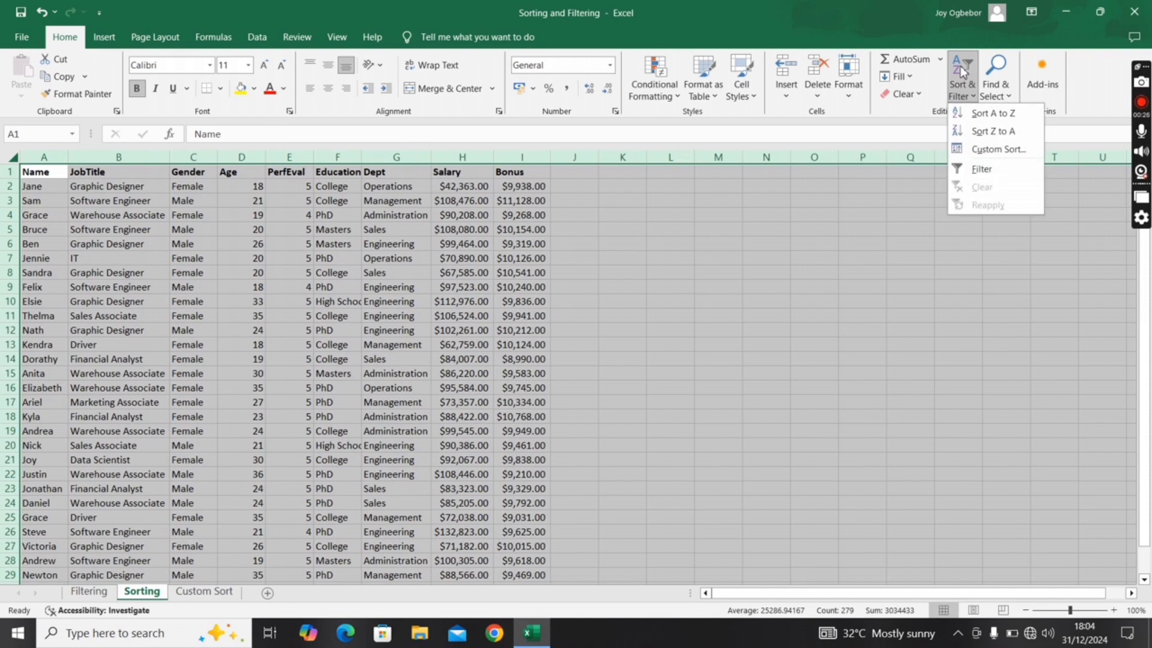
{"action": "left_click", "coordinate": [994, 113]}
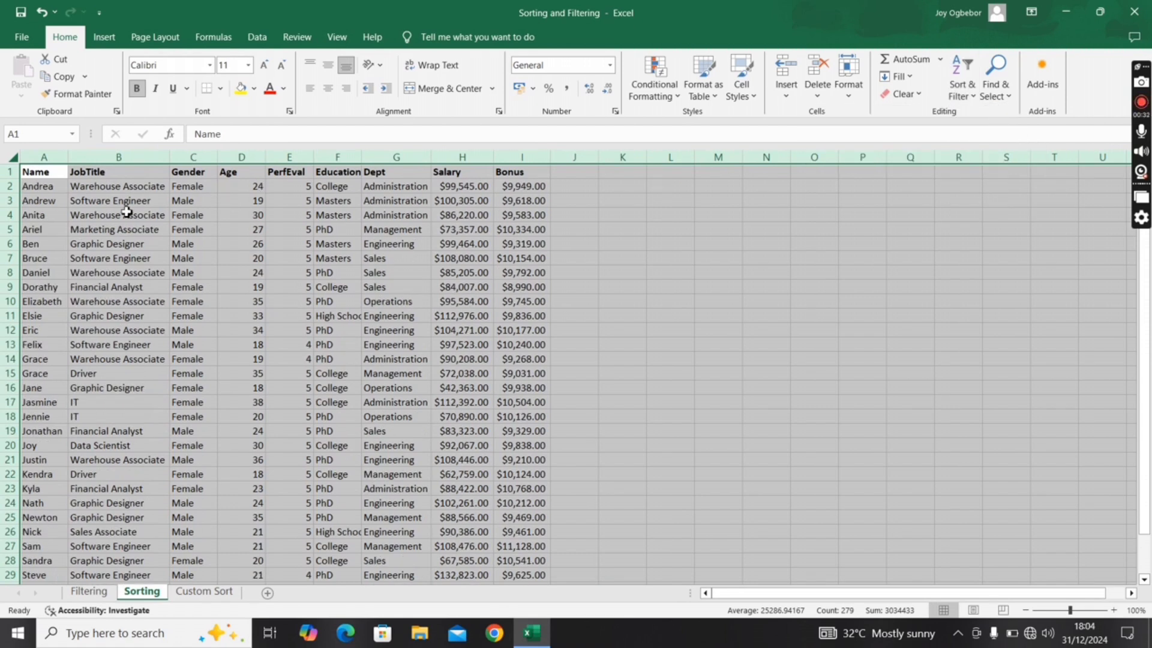
{"action": "left_click", "coordinate": [58, 197]}
{"action": "left_click", "coordinate": [53, 176]}
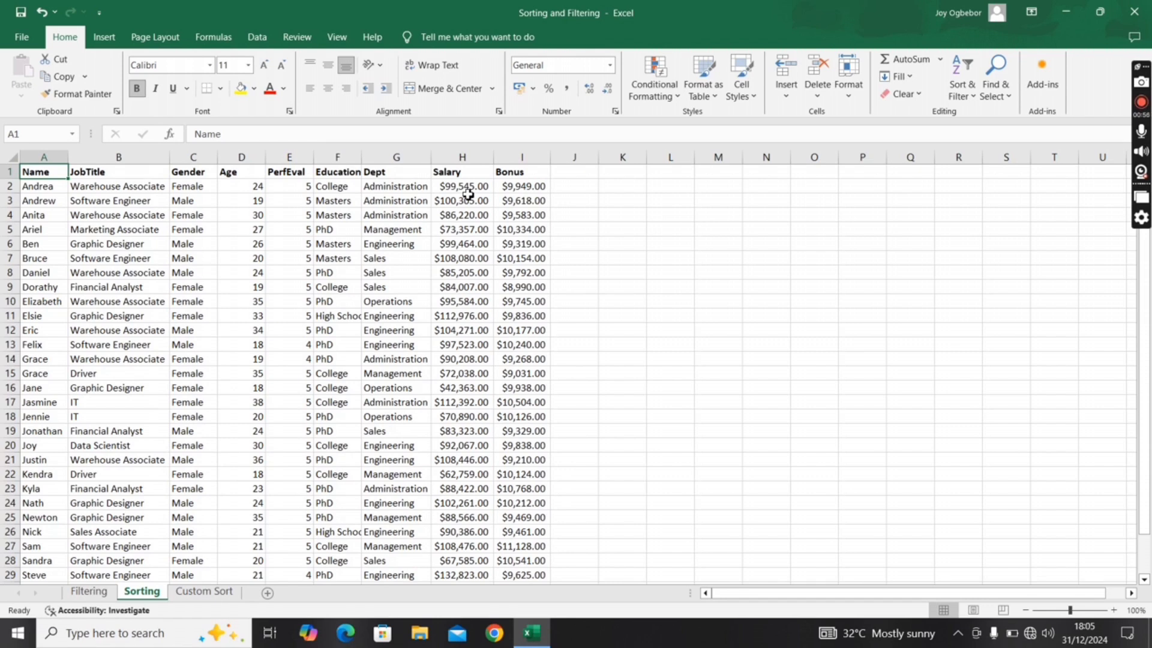
Step: Sort the employee table by Salary from largest to smallest, expanding the selection to the adjacent columns
{"action": "left_click", "coordinate": [464, 158]}
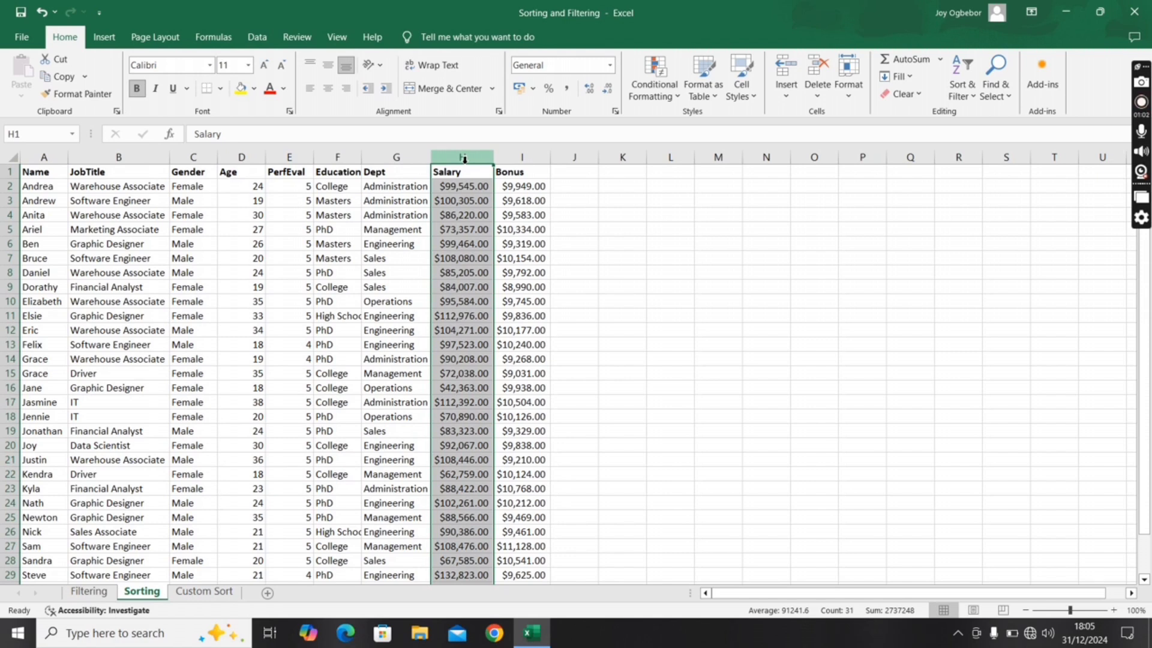
{"action": "left_click", "coordinate": [963, 83]}
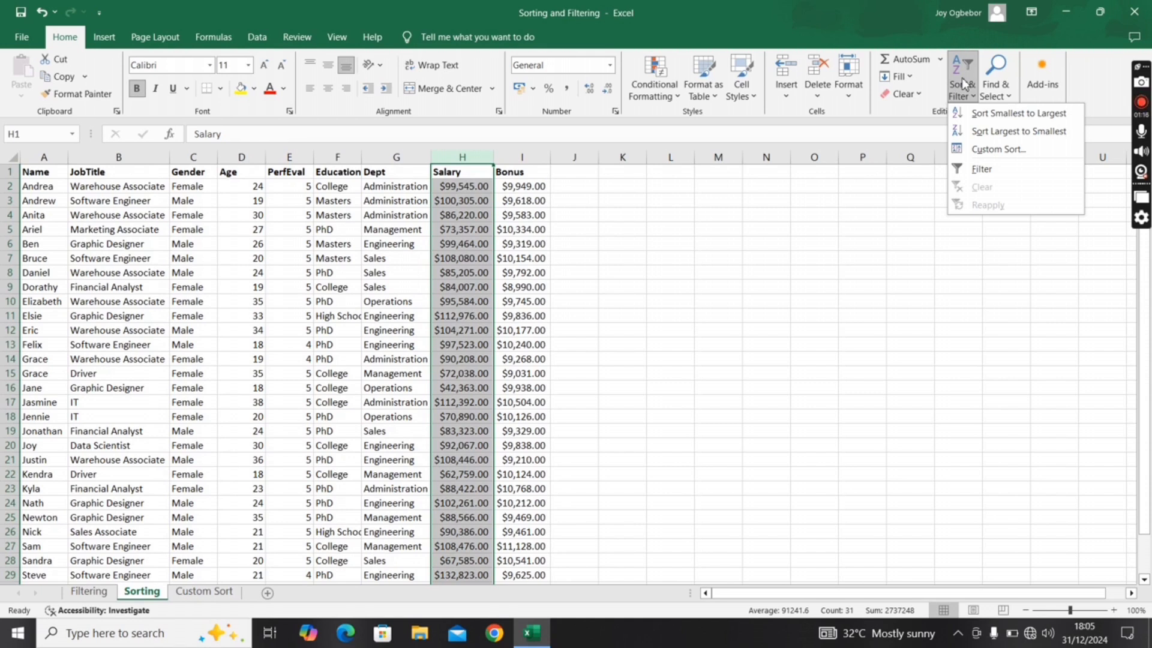
{"action": "left_click", "coordinate": [1004, 132]}
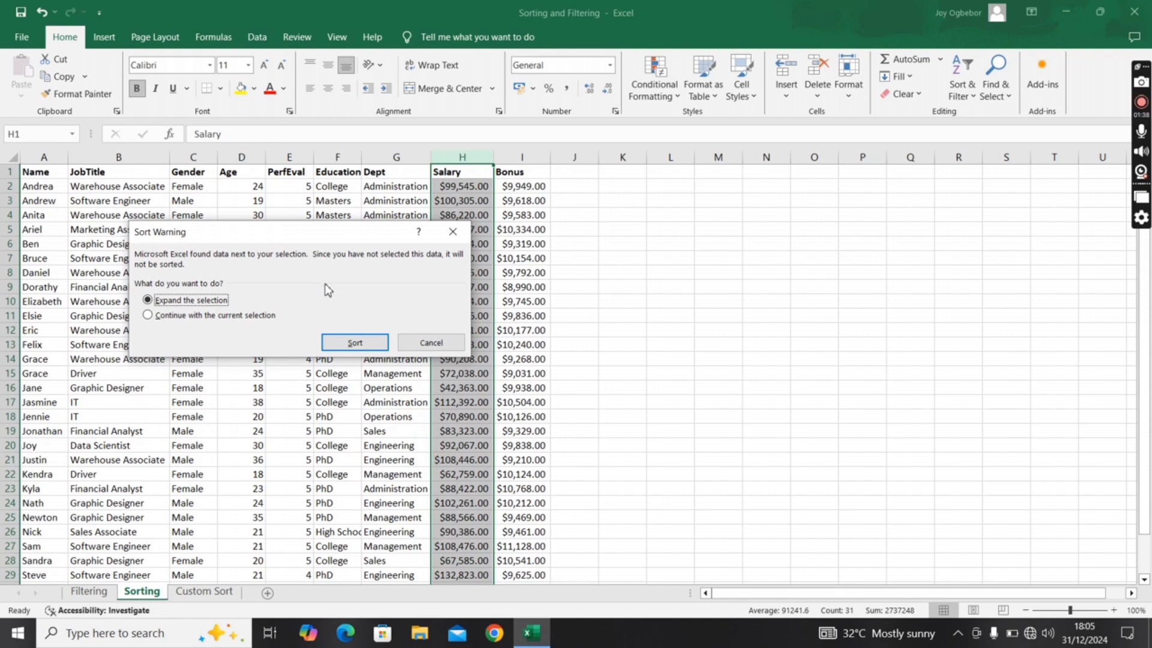
{"action": "left_click", "coordinate": [348, 343]}
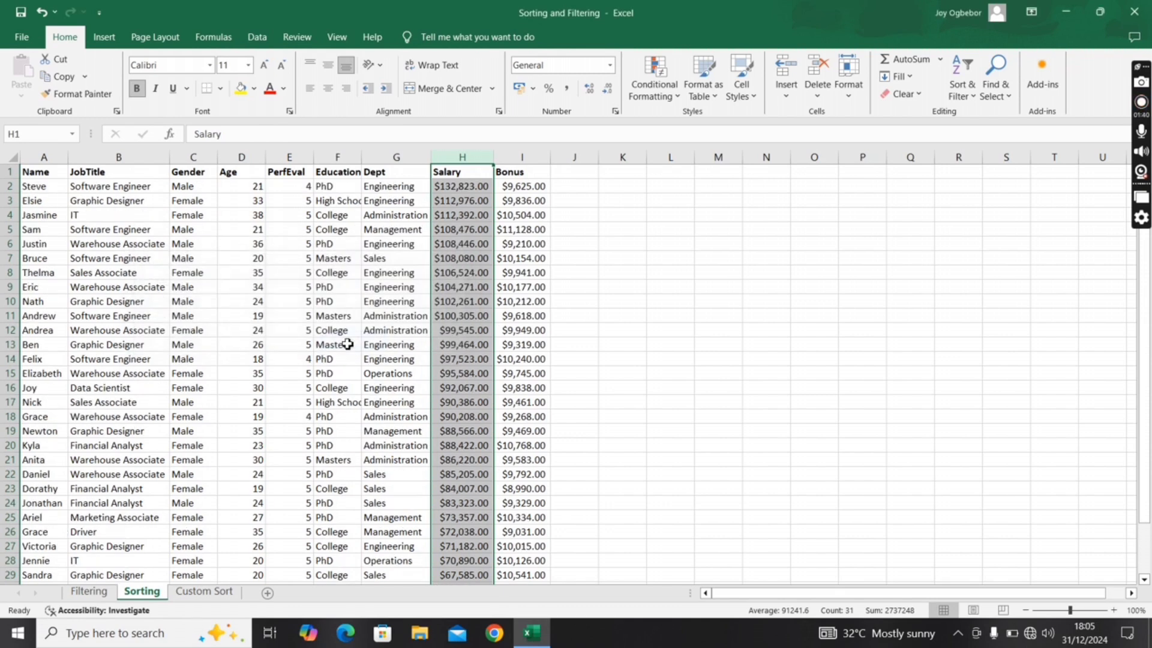
Step: Check the first and last rows of the employee table to review the salary order
{"action": "left_click", "coordinate": [463, 217]}
{"action": "left_click", "coordinate": [409, 189]}
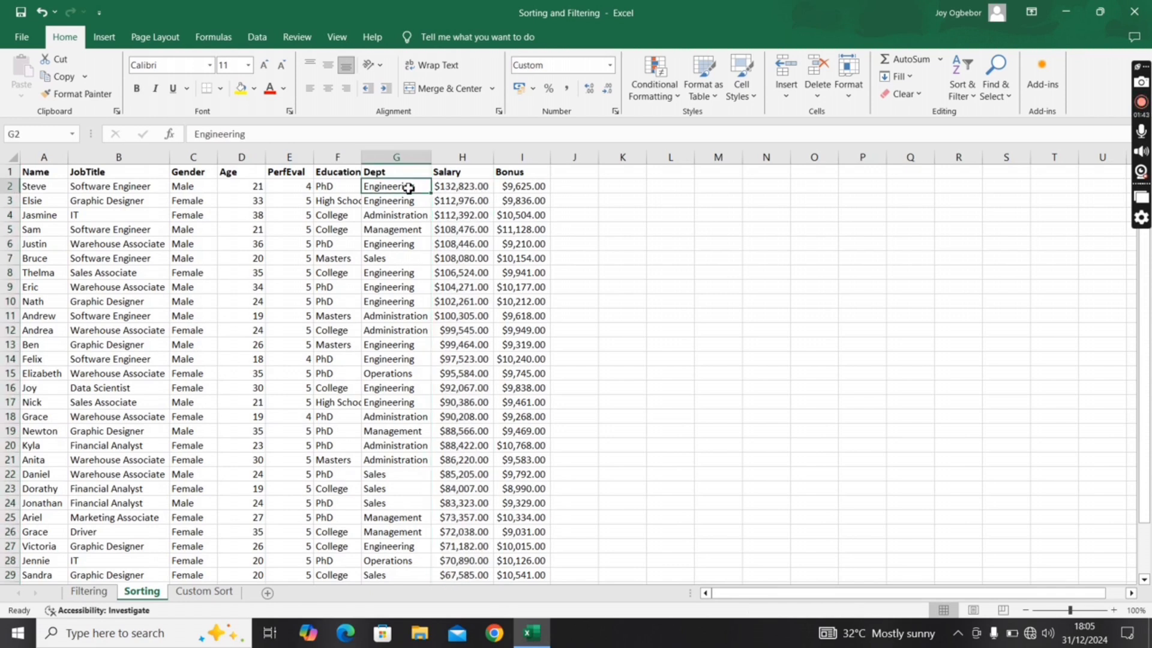
{"action": "left_click", "coordinate": [449, 188]}
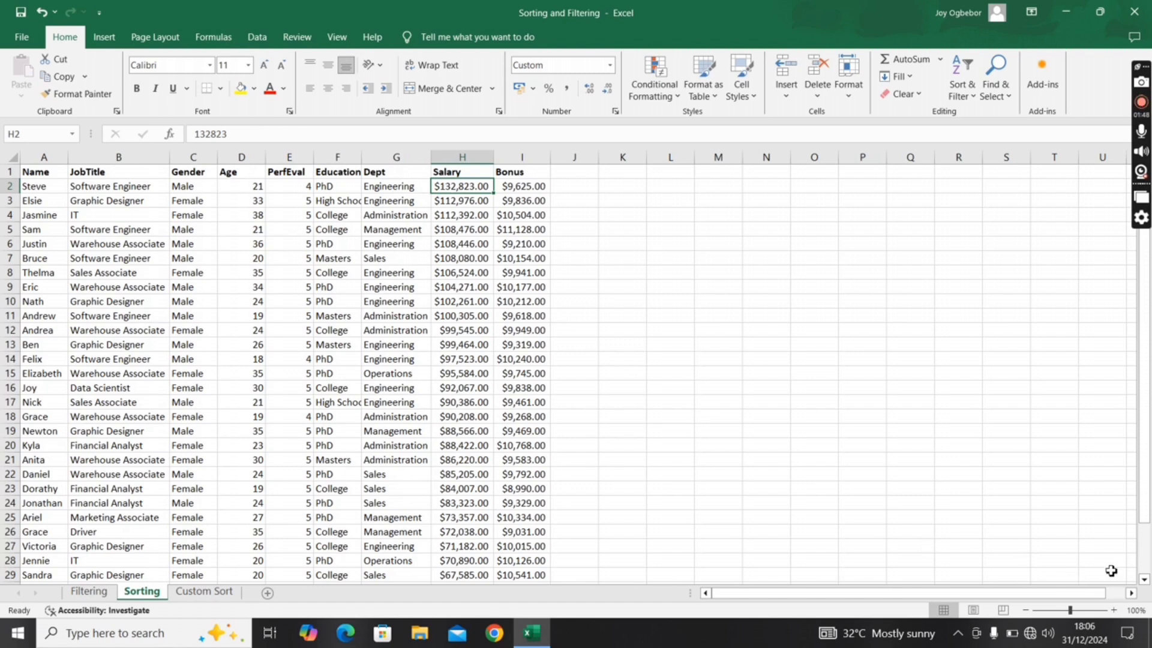
{"action": "left_click", "coordinate": [1147, 570]}
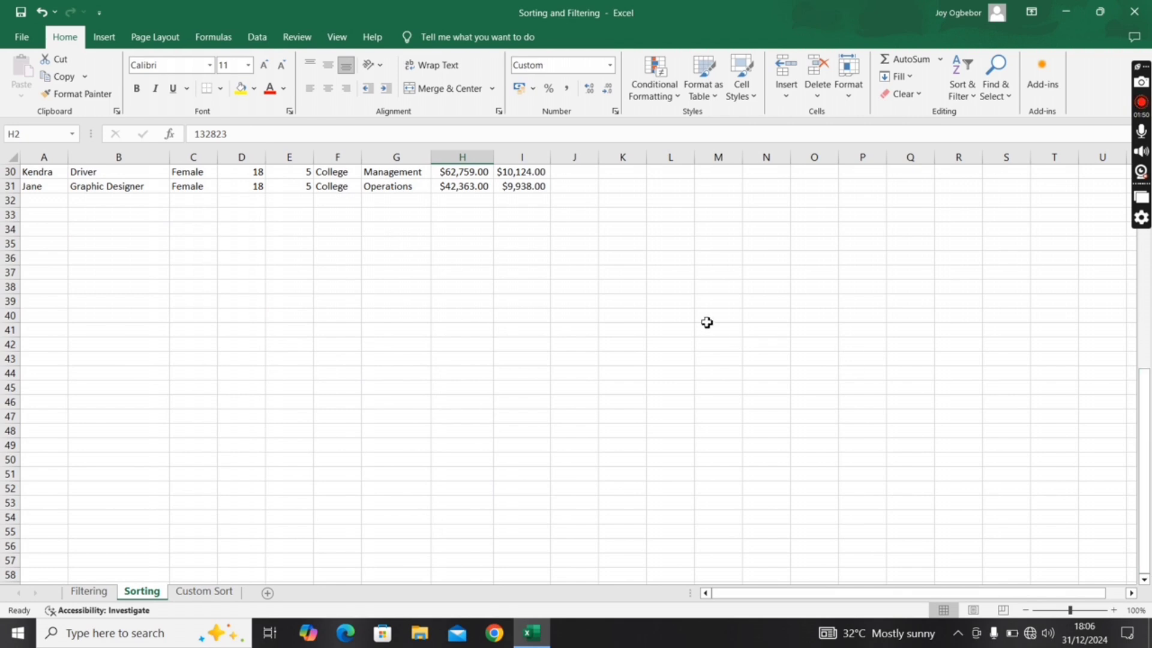
{"action": "left_click", "coordinate": [530, 187]}
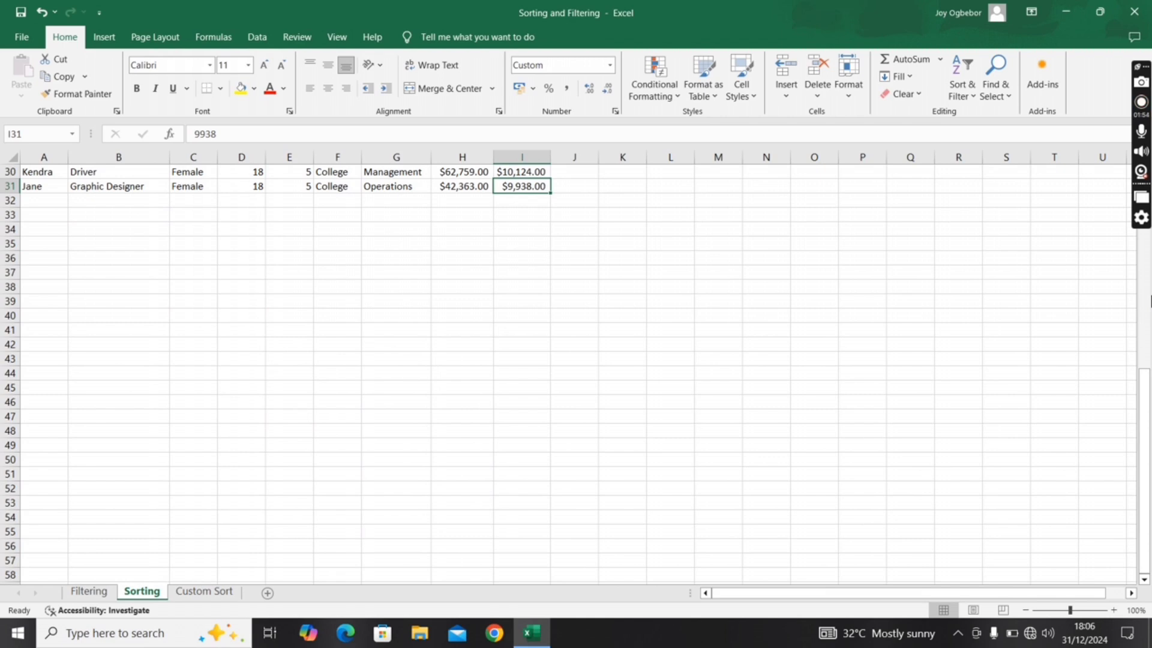
{"action": "left_click_drag", "start_coordinate": [1146, 389], "coordinate": [1121, 256]}
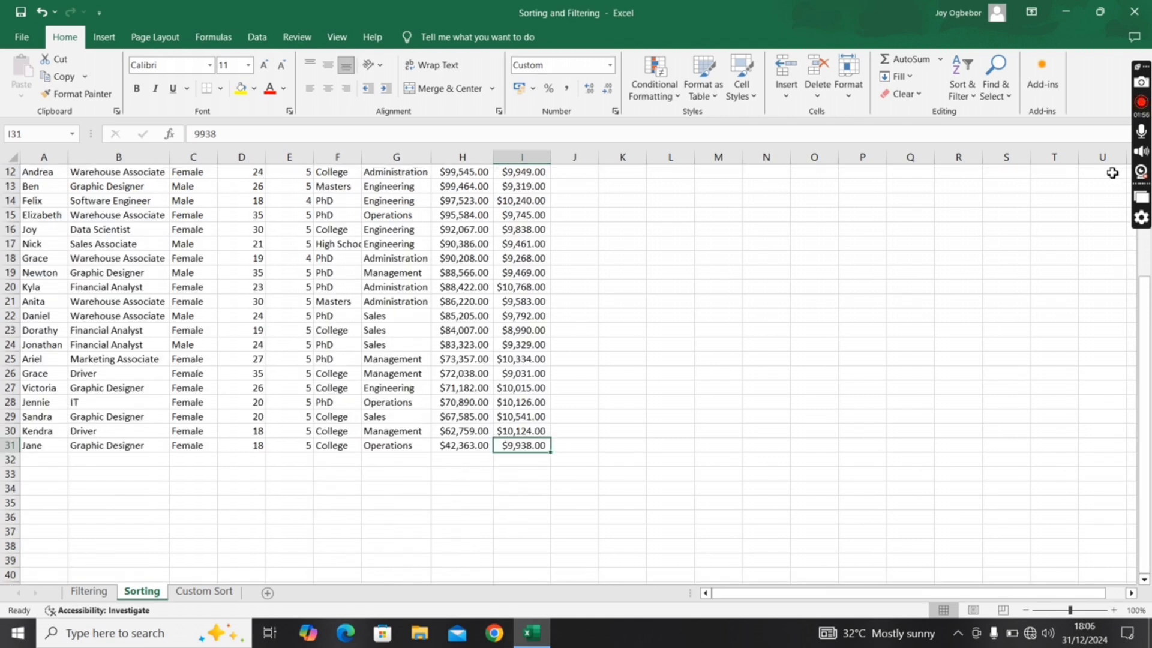
{"action": "left_click_drag", "start_coordinate": [1142, 310], "coordinate": [1125, 178]}
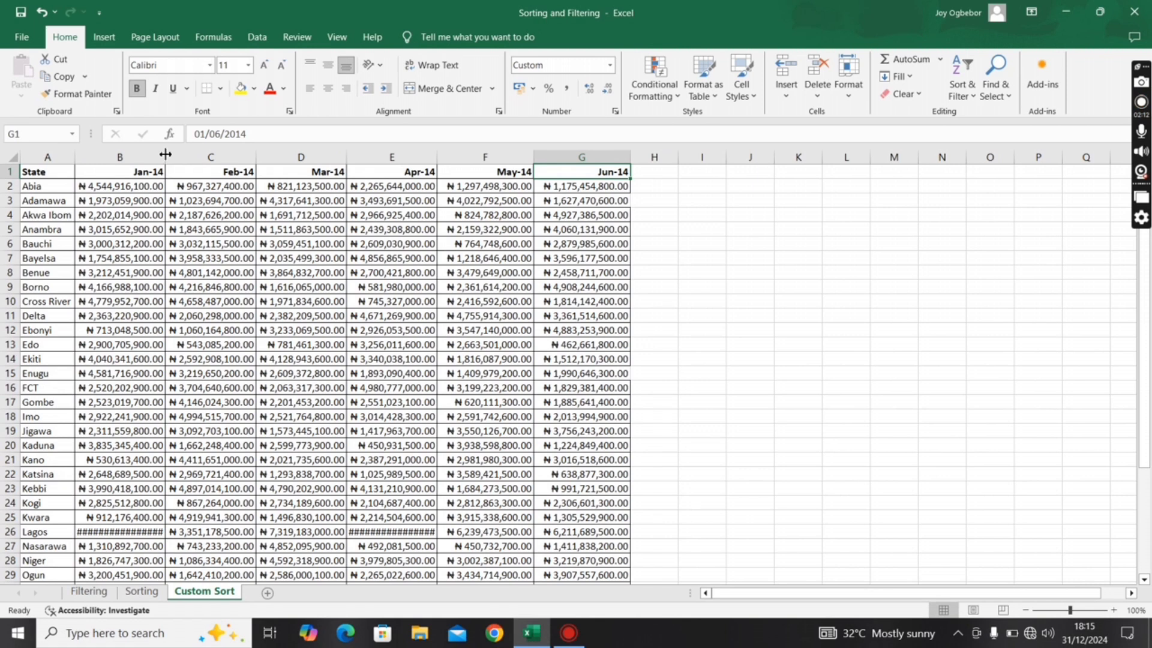
Step: Auto-fit the width of the Jan-14 column on the Custom Sort sheet
{"action": "double_click", "coordinate": [166, 154]}
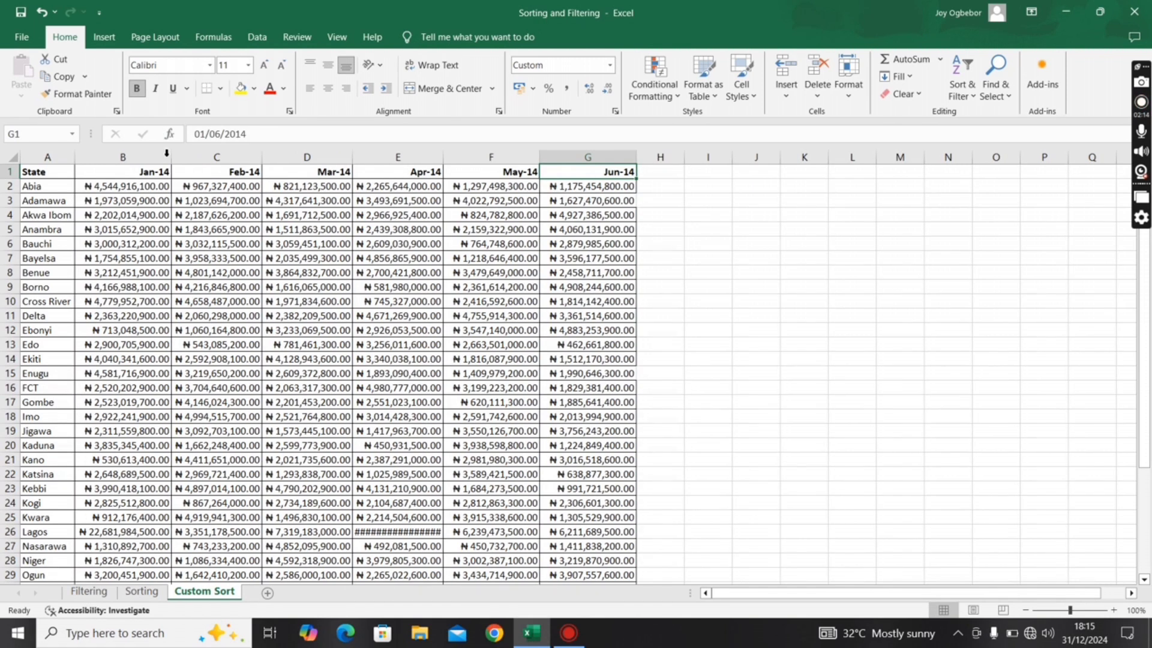